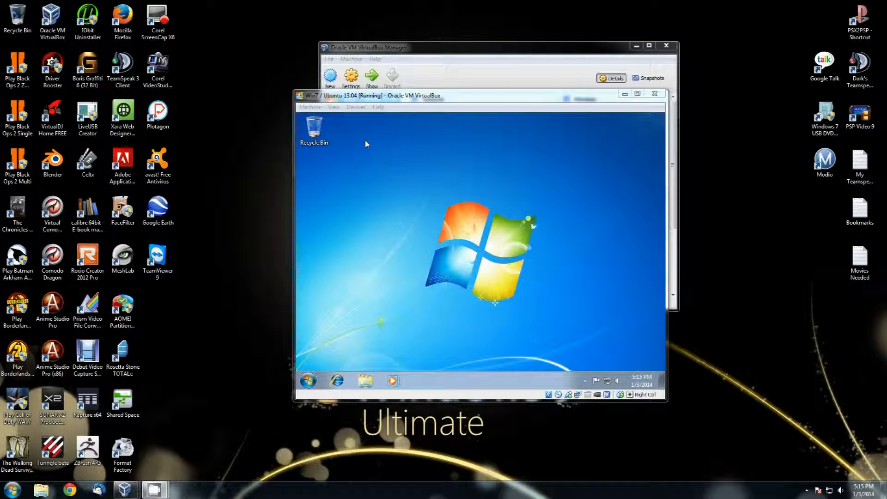
Step: Insert ubuntu-13.04-desktop-i386.iso into the Windows 7 VM's virtual CD/DVD drive
left_click(356, 108)
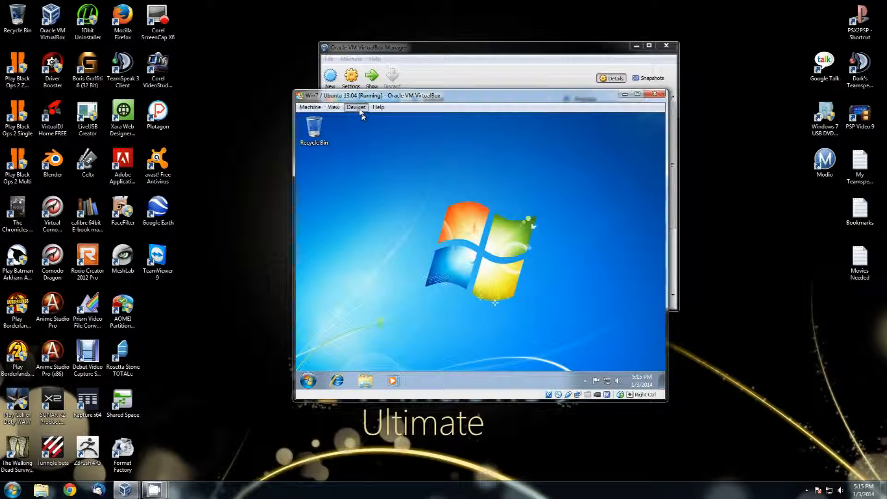
mouse_move(372, 119)
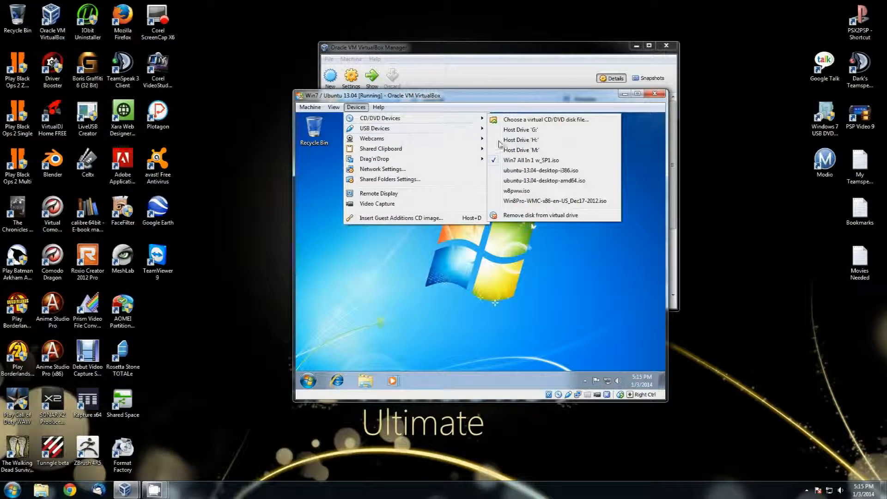
left_click(522, 171)
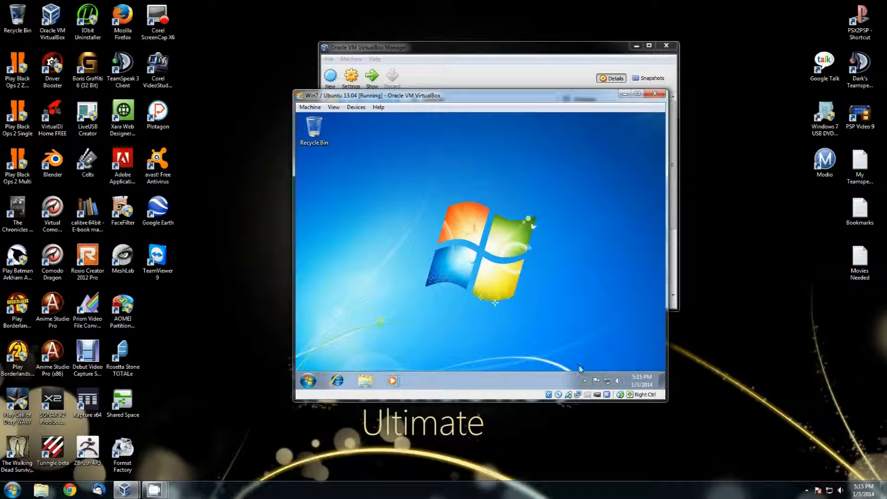
Step: Reset the VM, then dismiss the colour-mode and mouse integration notices
left_click(310, 107)
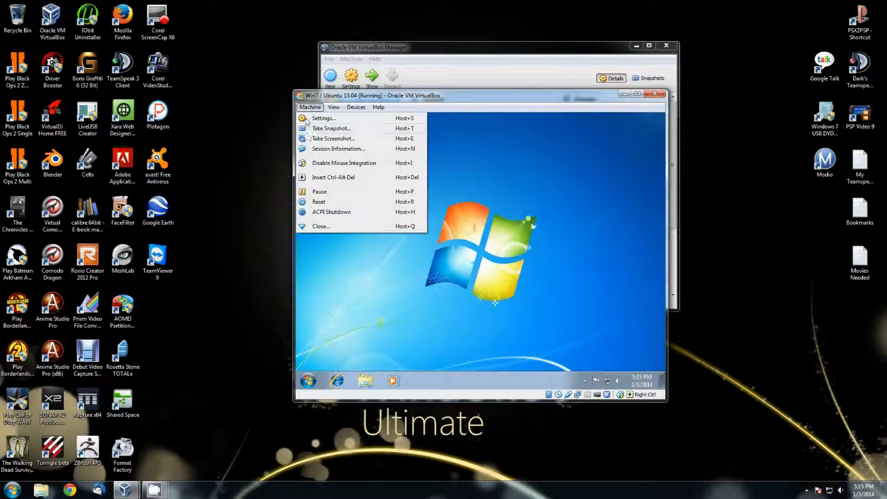
left_click(329, 202)
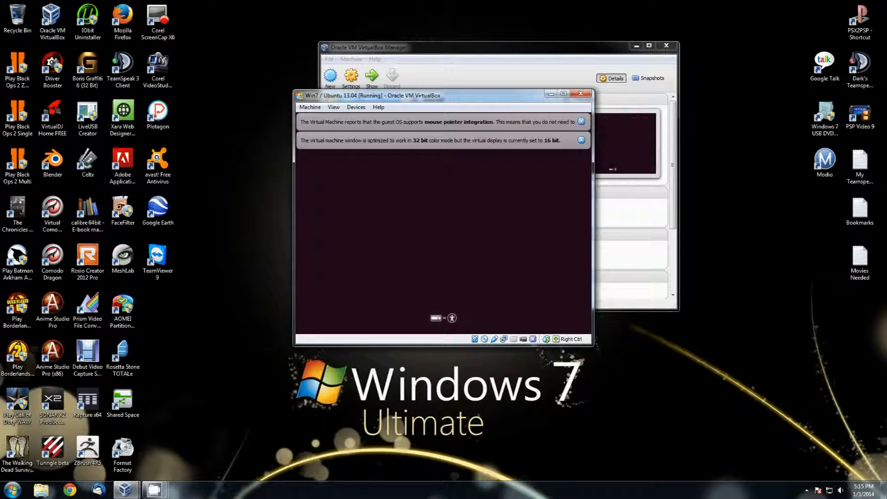
left_click(582, 139)
left_click(582, 122)
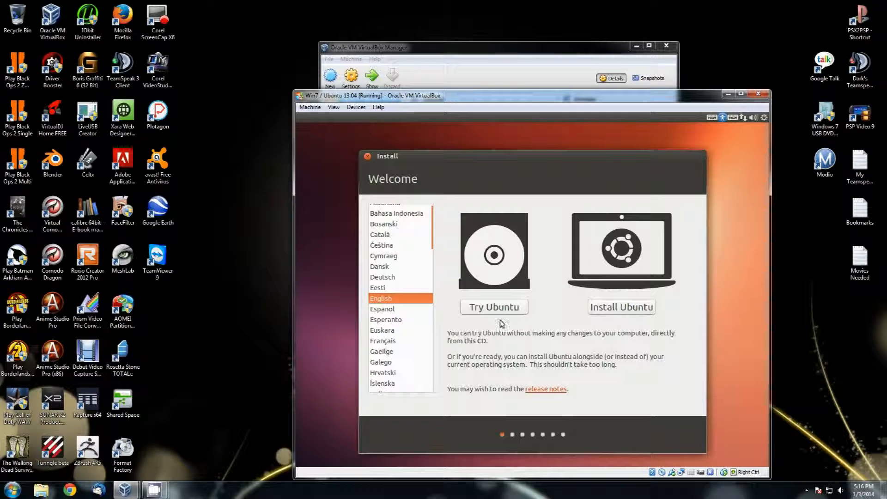
Step: Choose Install Ubuntu with 'Download updates' and 'Install this third-party software' enabled, then continue
left_click(618, 307)
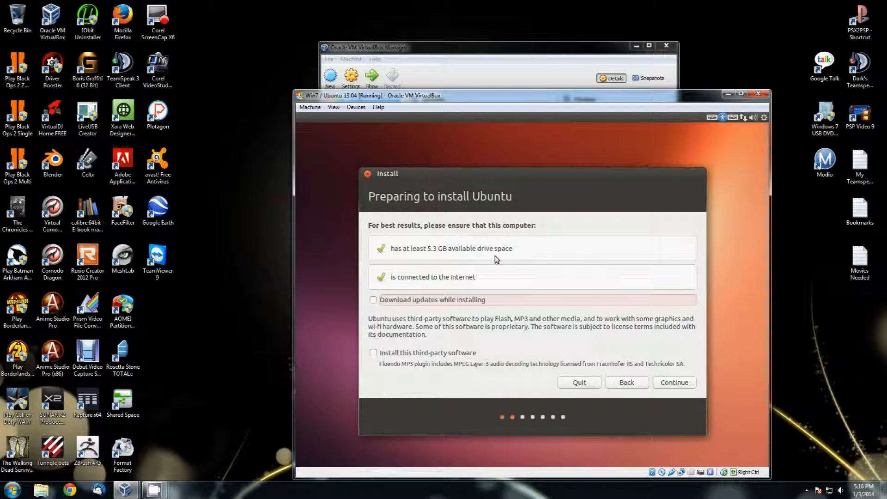
left_click(373, 301)
left_click(373, 353)
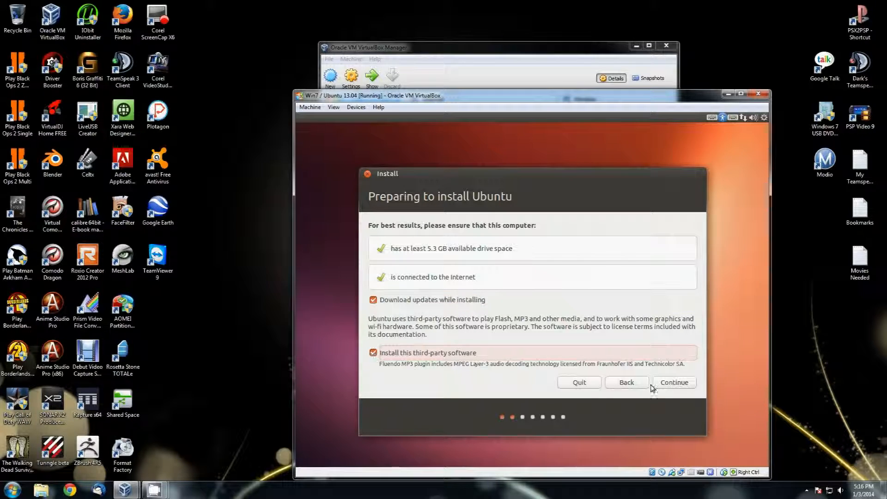
left_click(672, 383)
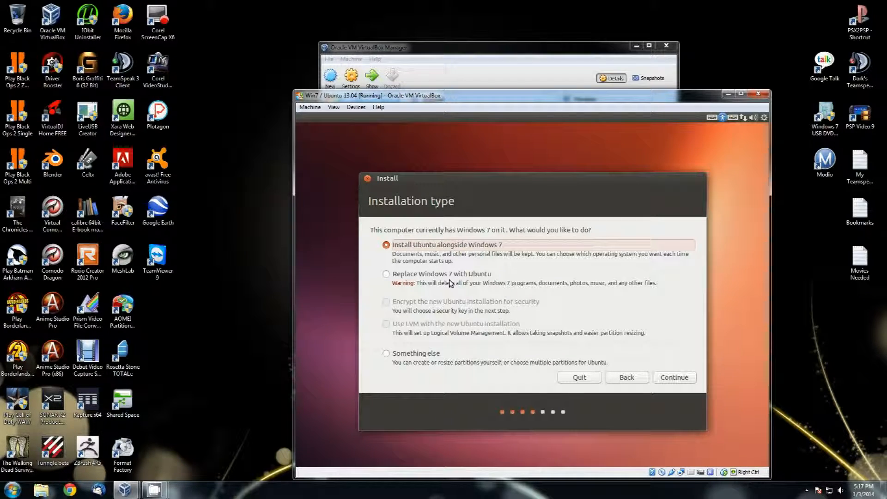
Step: Choose 'Something else' partitioning and select the /dev/sda2 Windows partition
left_click(402, 357)
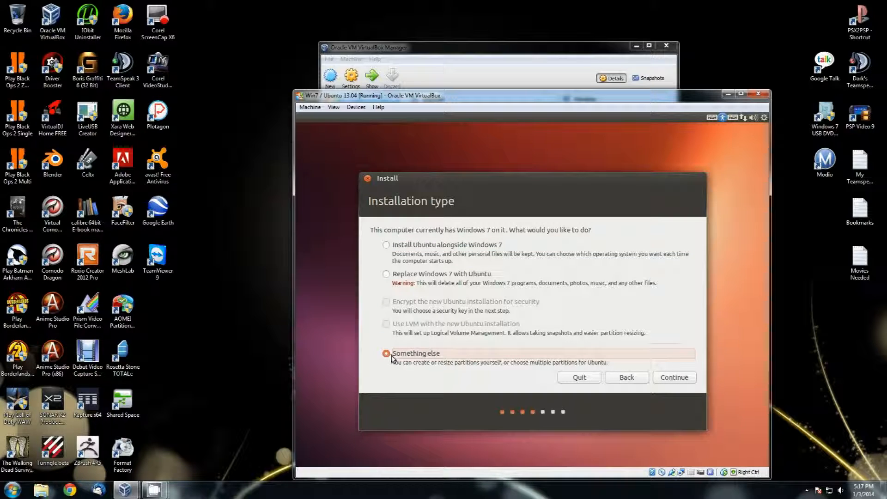
left_click(671, 379)
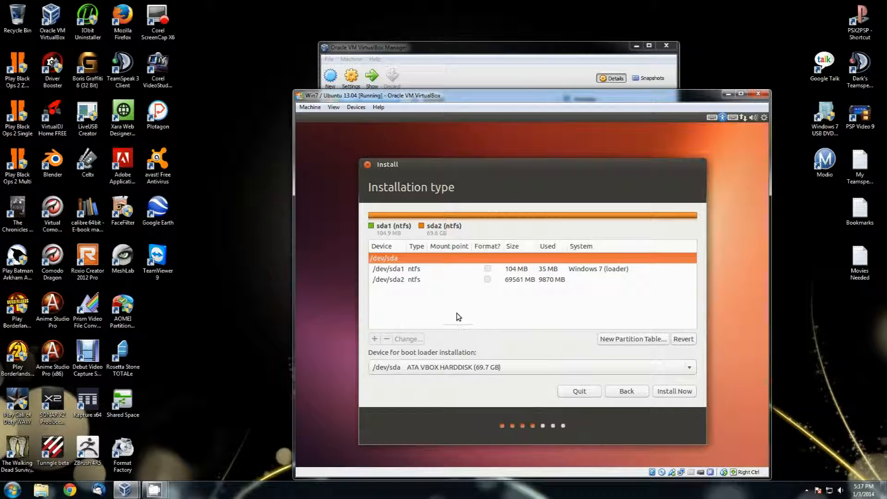
left_click(413, 280)
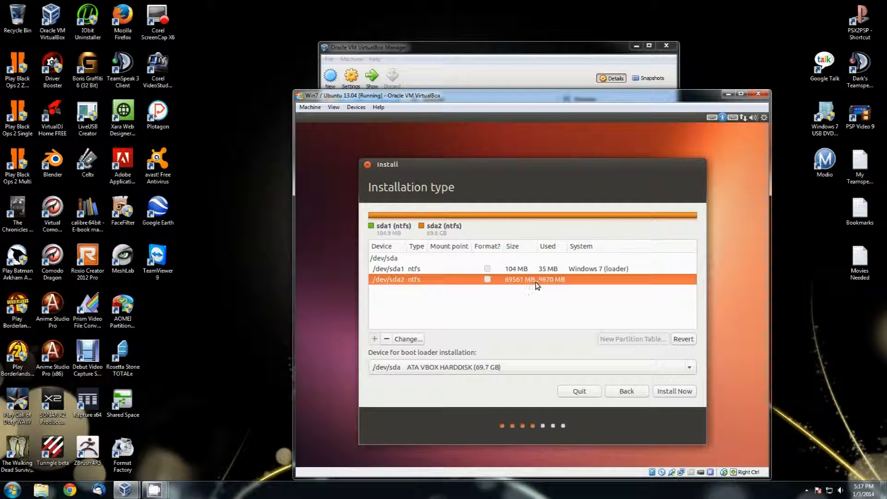
Step: Resize /dev/sda2 to 30561 MB as ntfs mounted at /windows and confirm writing changes
left_click(407, 339)
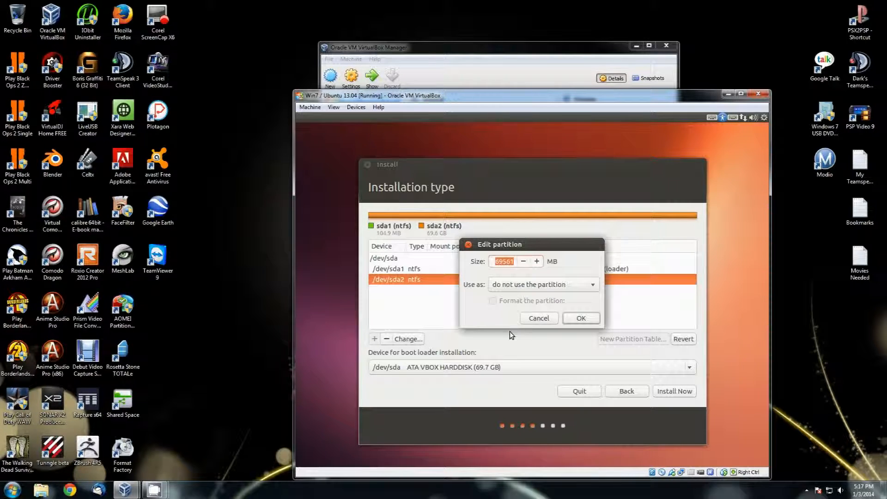
left_click(562, 286)
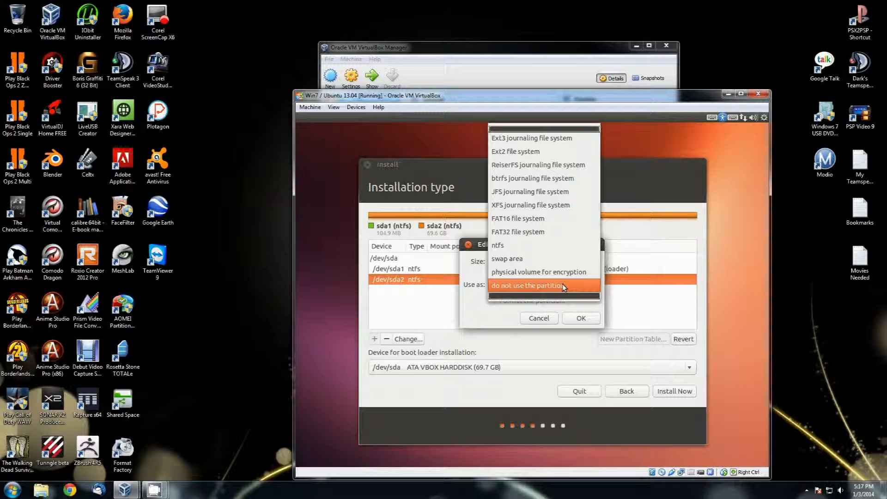
left_click(550, 246)
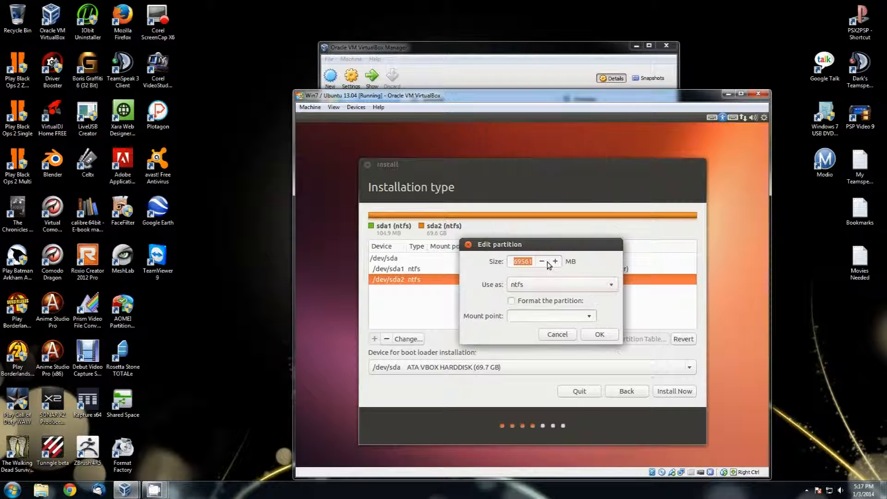
left_click(577, 318)
left_click(561, 343)
left_click(519, 262)
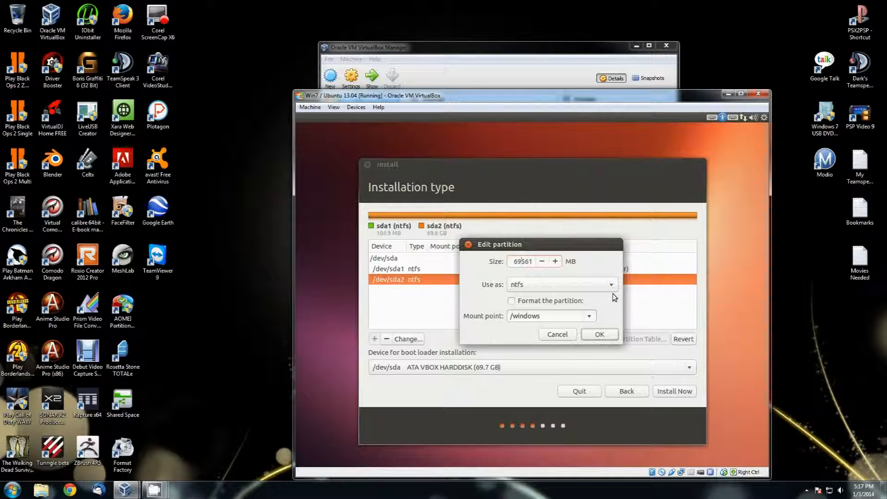
key("BackSpace")
type("30")
left_click(599, 334)
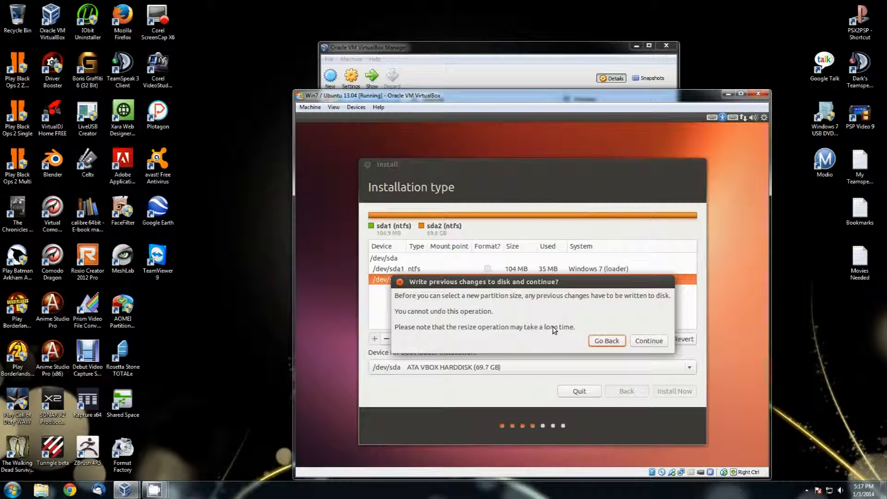
left_click(648, 342)
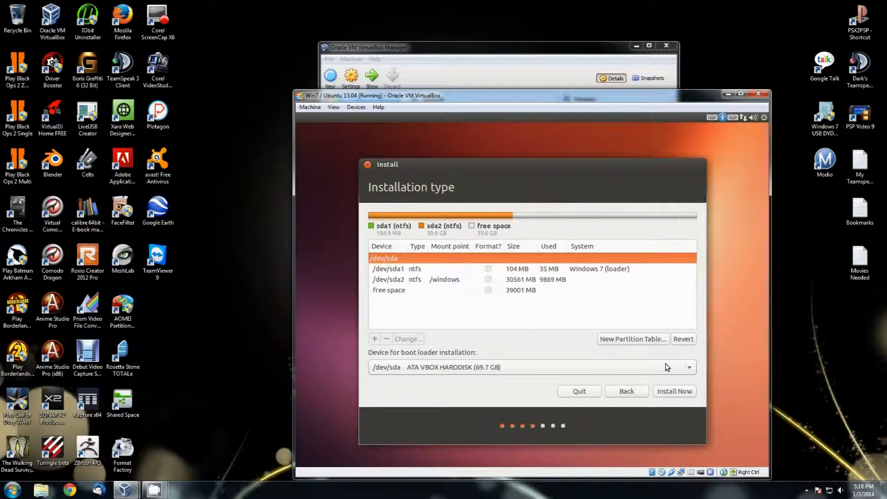
Step: Create a 34001 MB ext4 partition mounted at / from the free space
left_click(403, 291)
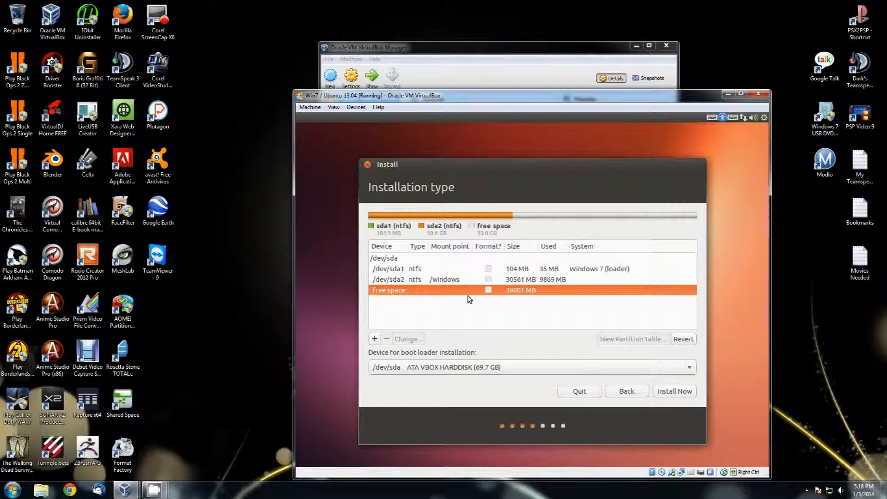
left_click(375, 340)
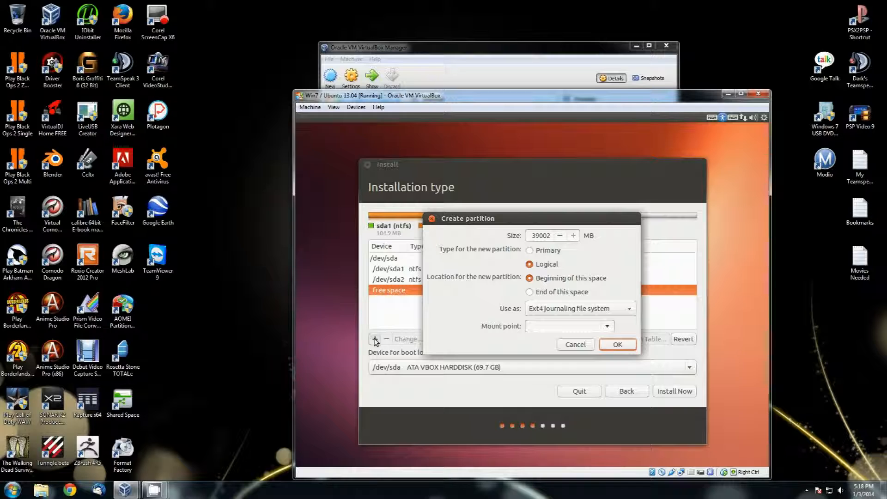
left_click(538, 237)
type("4")
left_click(592, 327)
type("/")
left_click(624, 343)
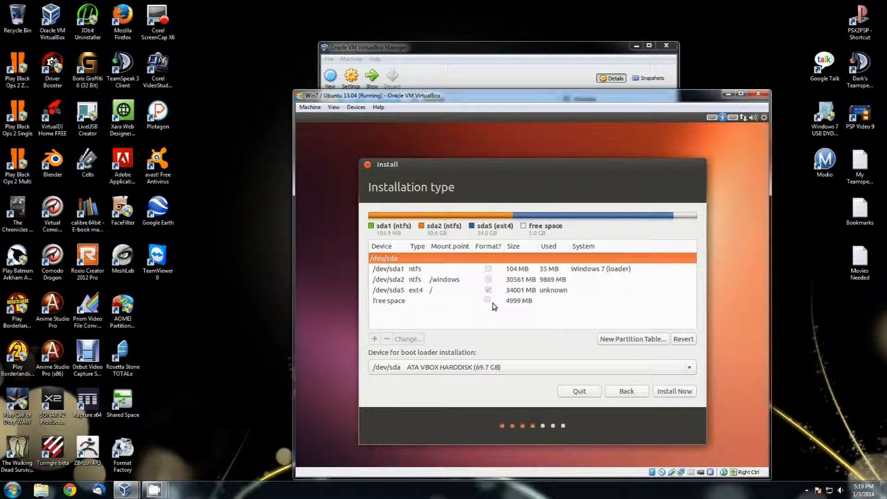
left_click(510, 302)
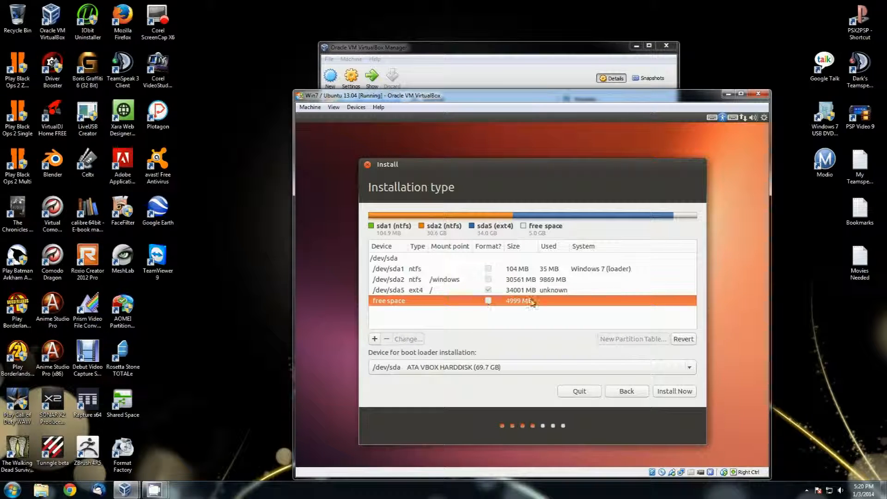
Step: Start a new 4999 MB logical partition in the remaining free space
left_click(375, 340)
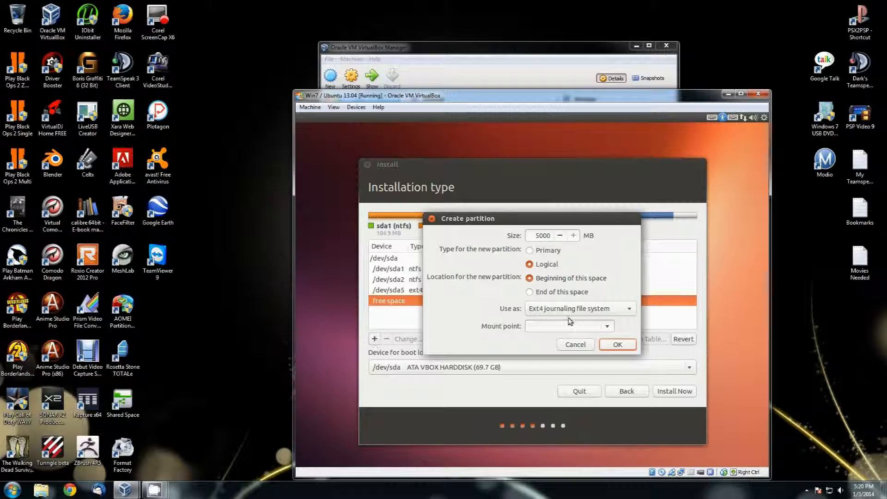
left_click(560, 236)
mouse_move(526, 222)
left_mouse_down()
mouse_move(672, 222)
mouse_move(540, 216)
left_mouse_up()
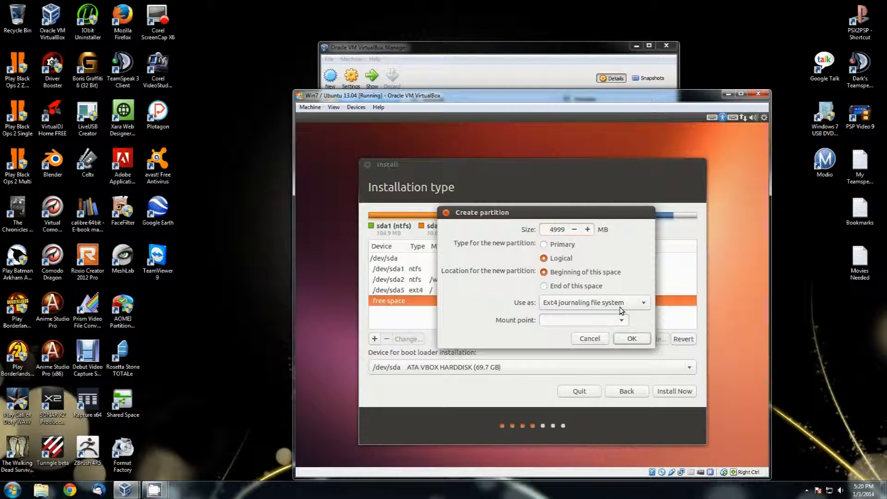
Step: Make the 4999 MB partition a swap area and confirm it
left_click(631, 303)
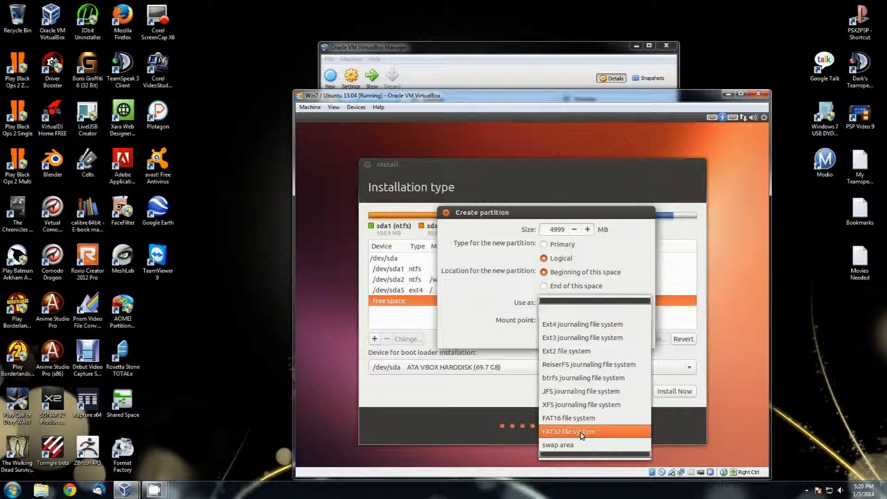
left_click(574, 444)
left_click(629, 322)
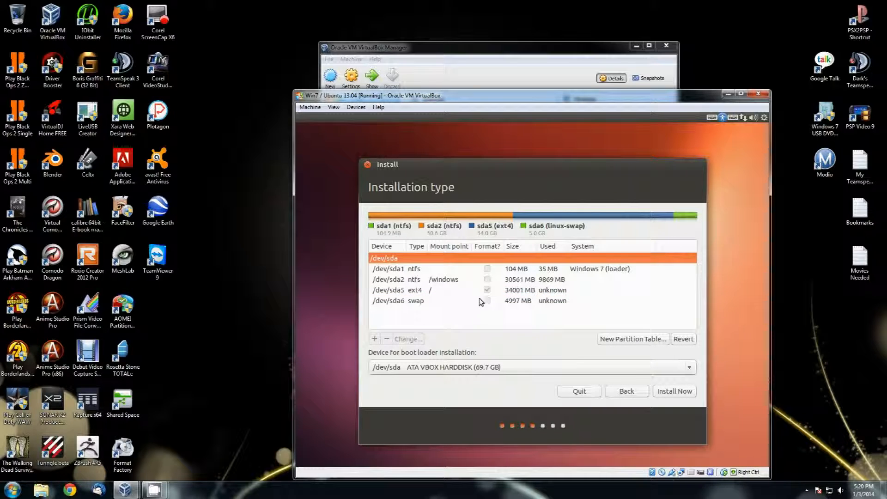
Step: Check the root and swap partitions, then start the installation with this layout
left_click(416, 291)
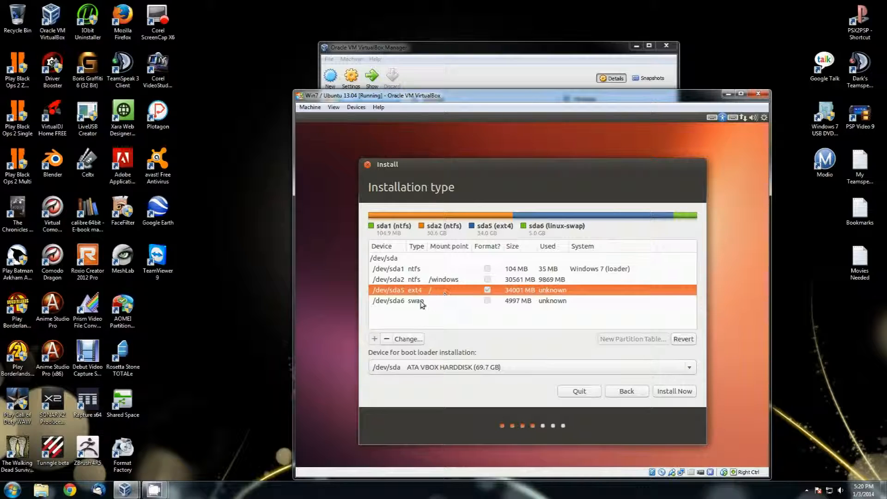
left_click(421, 301)
left_click(429, 290)
left_click(666, 390)
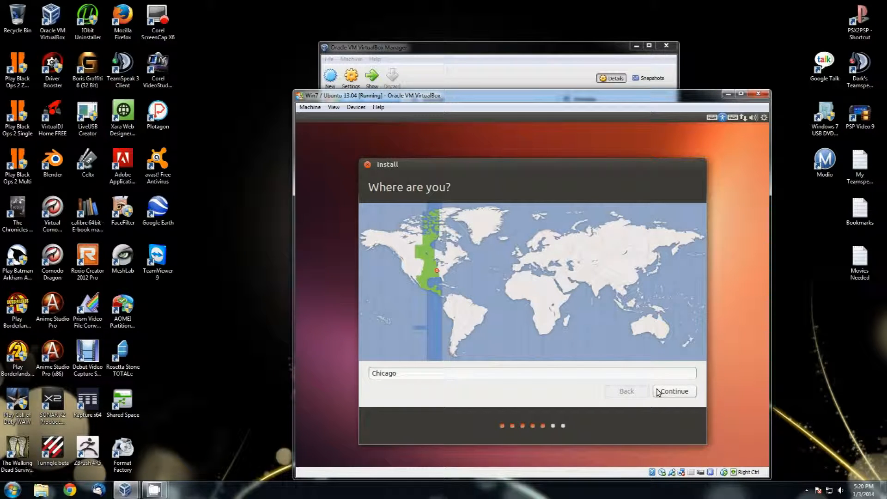
Step: Accept Chicago as the location and the English (US) keyboard layout
left_click(682, 392)
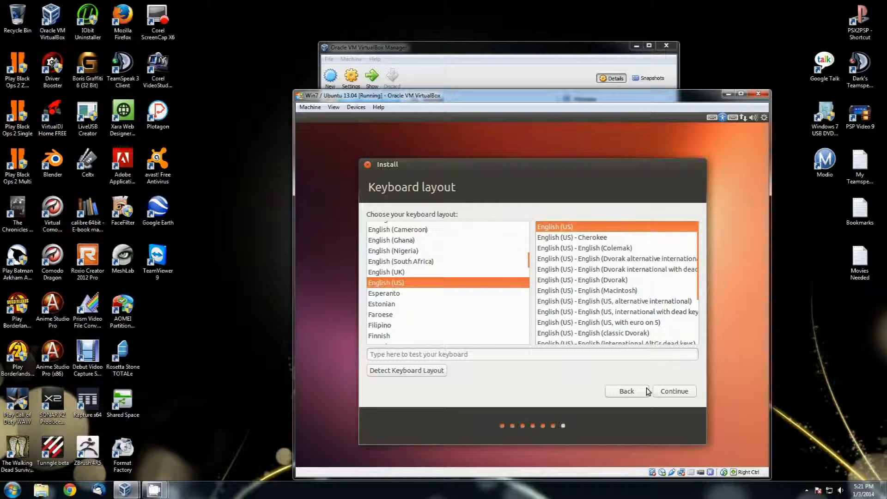
left_click(675, 394)
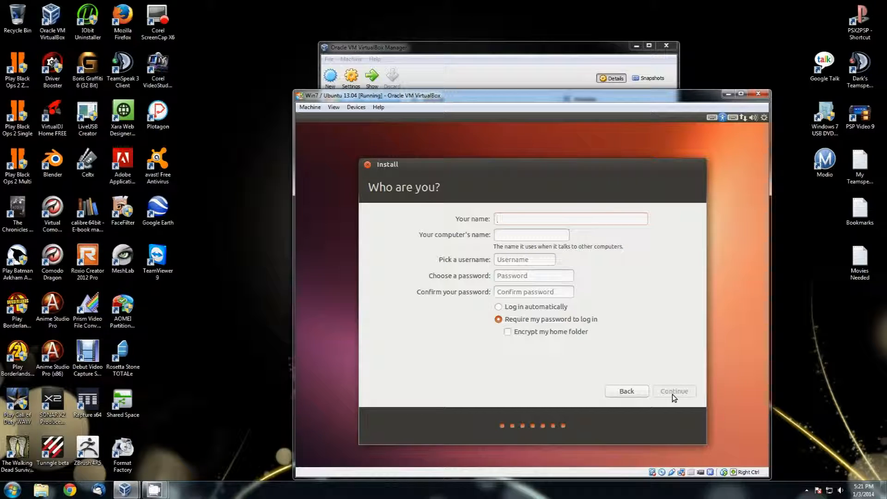
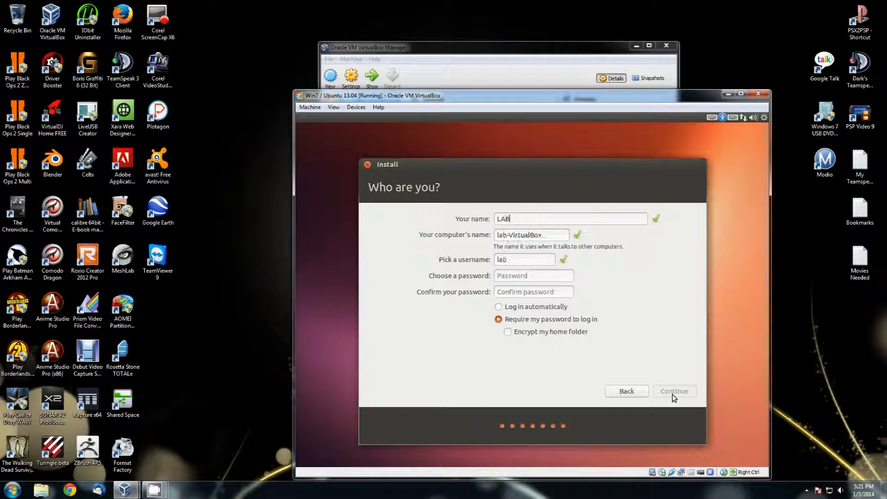
Step: Enter the account name and password, enable automatic login, and continue installing
key("Tab")
key("Tab")
key("Tab")
key("Tab")
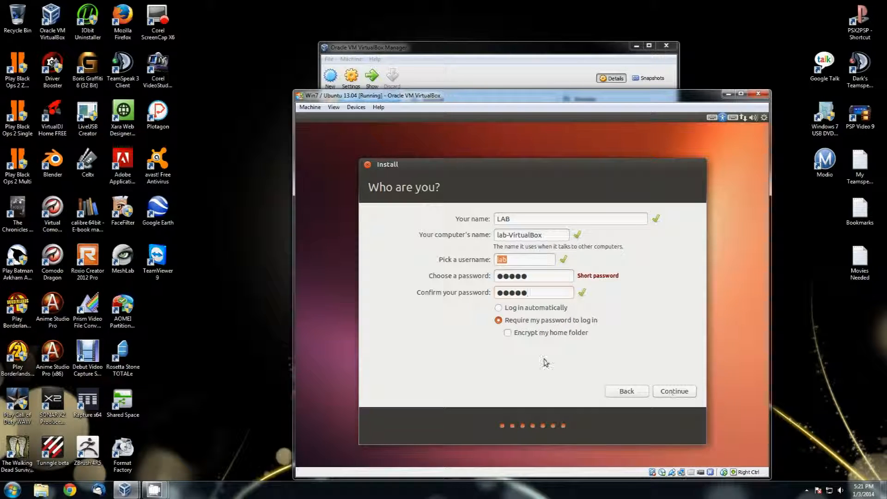
left_click(520, 308)
left_click(675, 391)
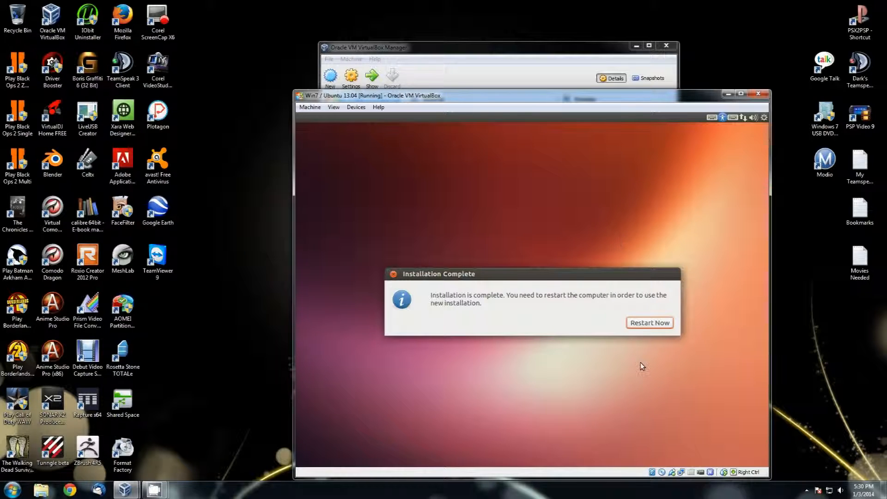
Step: Restart after installation, force-unmount the Ubuntu ISO from the virtual CD/DVD drive, and reset the machine
left_click(645, 327)
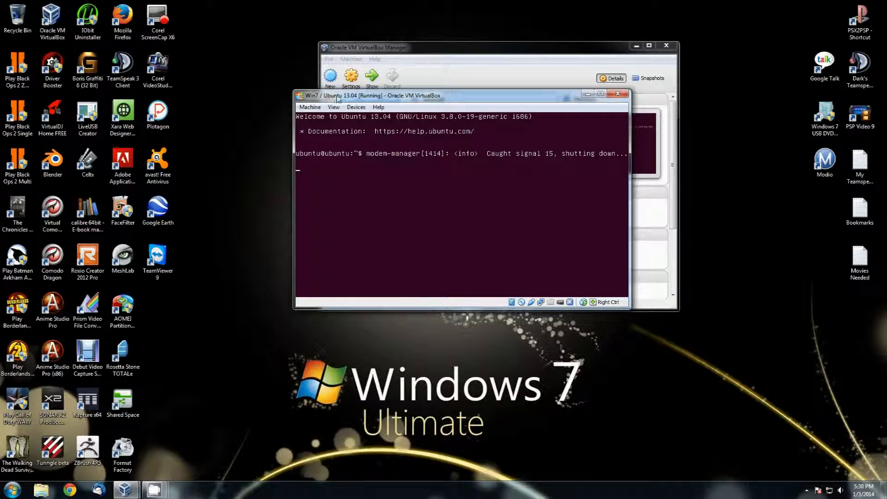
left_click(354, 107)
mouse_move(372, 121)
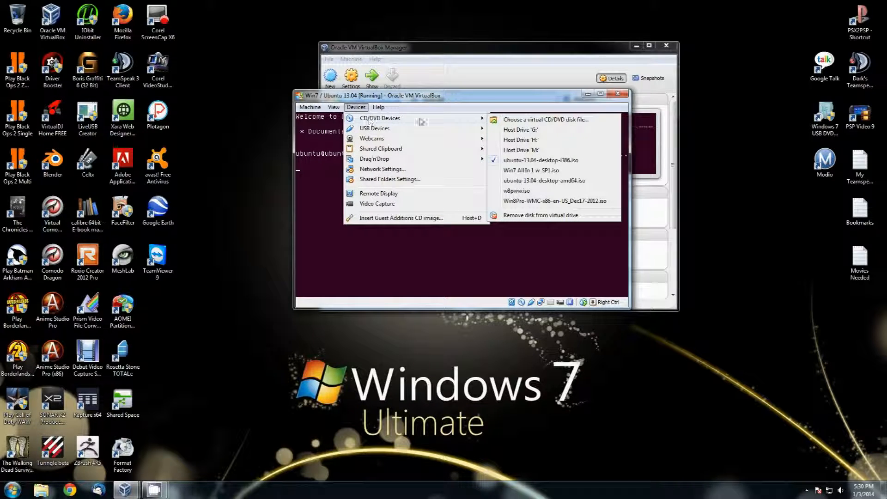
left_click(494, 160)
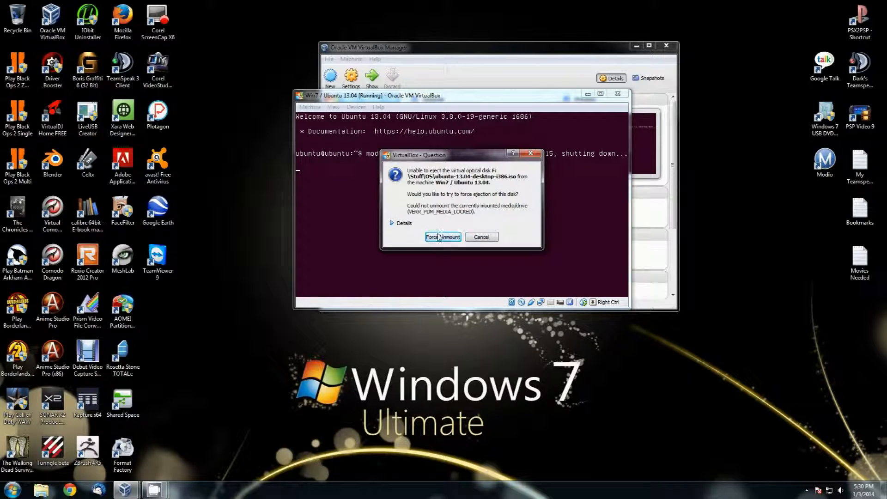
left_click(443, 235)
left_click(318, 107)
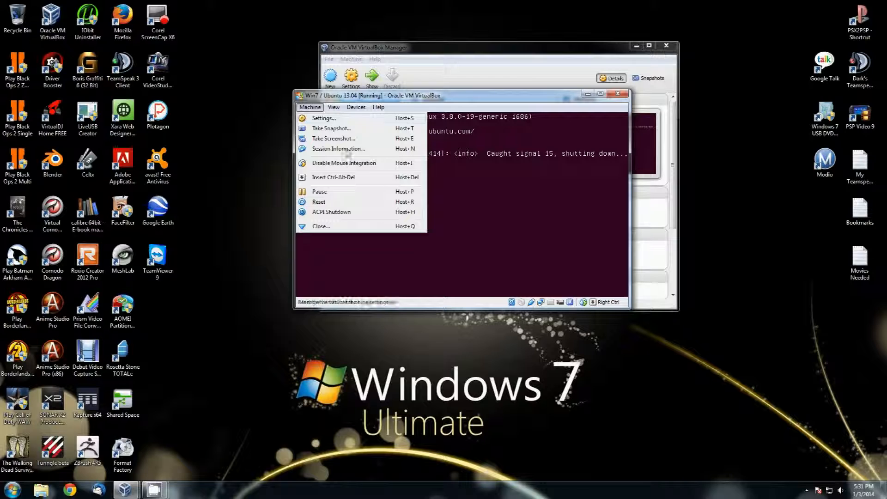
left_click(339, 202)
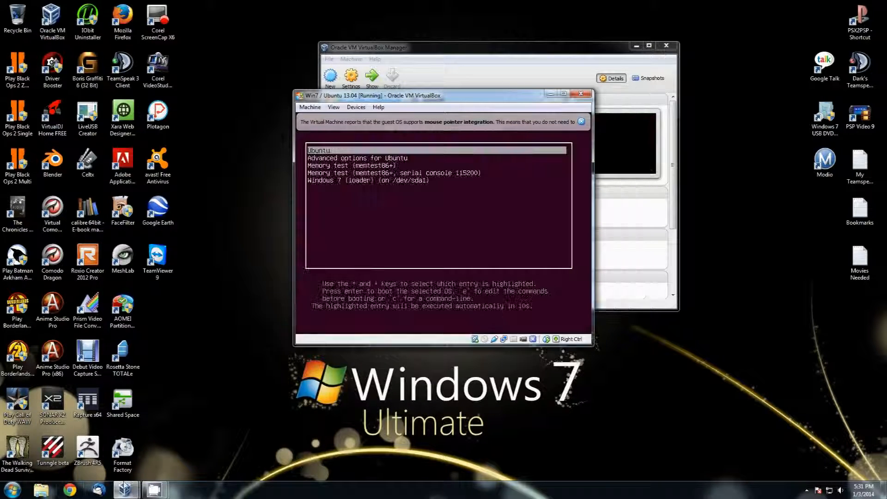
Step: Select the Ubuntu entry in the GRUB menu and boot into the Ubuntu desktop
key("Down")
key("Down")
key("Down")
key("Down")
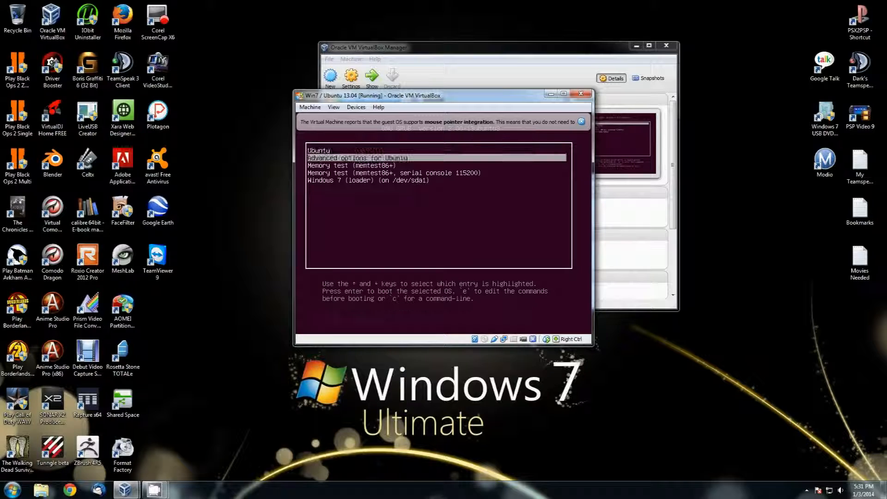
key("Up")
key("Up")
key("Up")
key("Up")
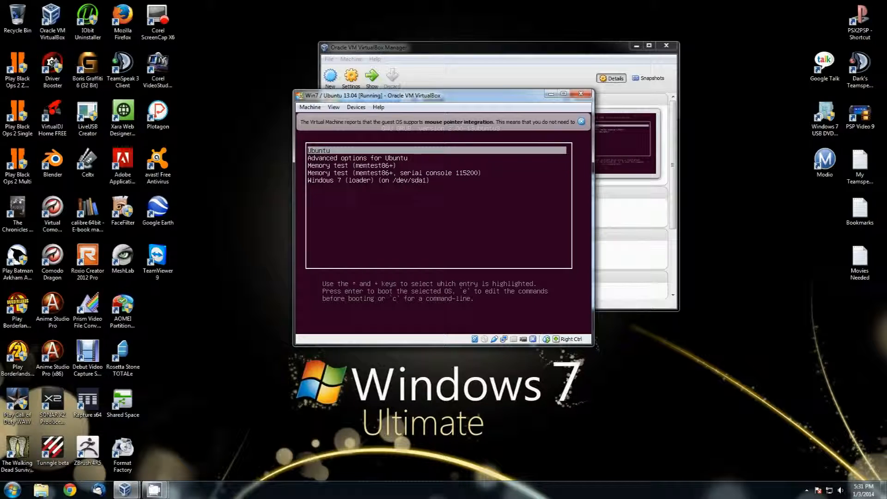
key("Down")
key("Down")
key("Down")
key("Down")
key("Up")
key("Up")
key("Up")
key("Up")
key("Return")
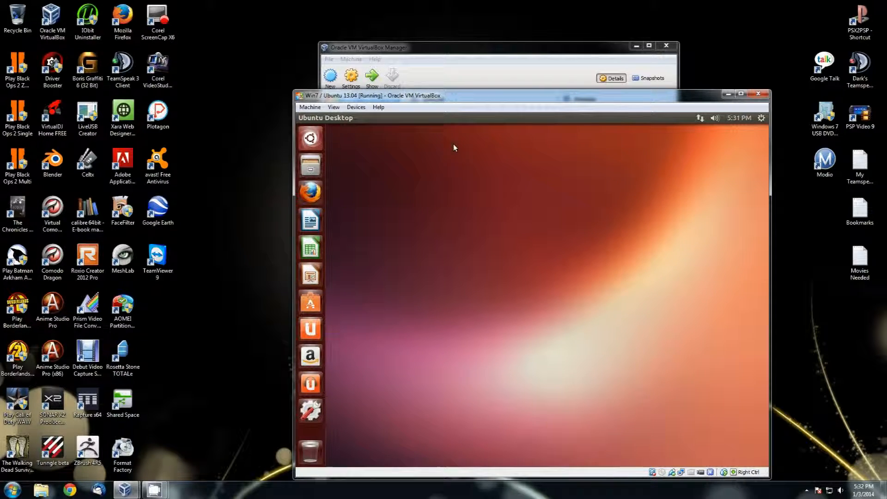
Step: Reset the machine, boot the Windows 7 (loader) GRUB entry, and choose Start Windows Normally
left_click(310, 107)
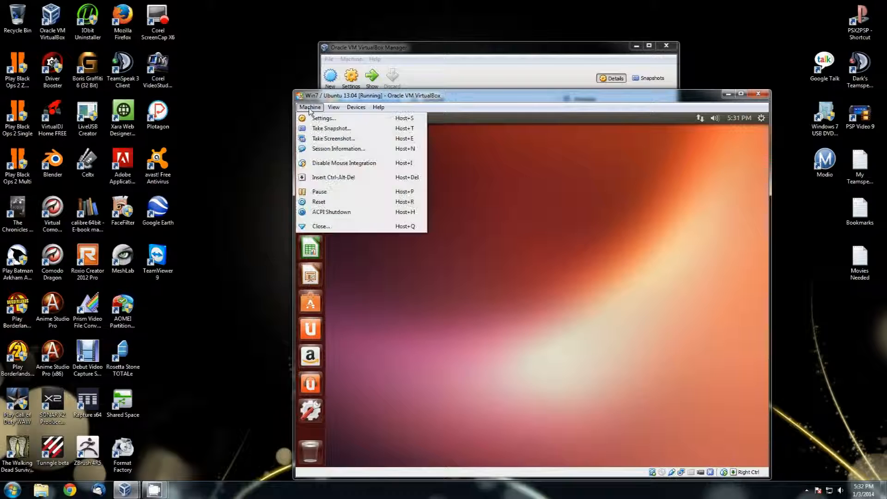
left_click(330, 205)
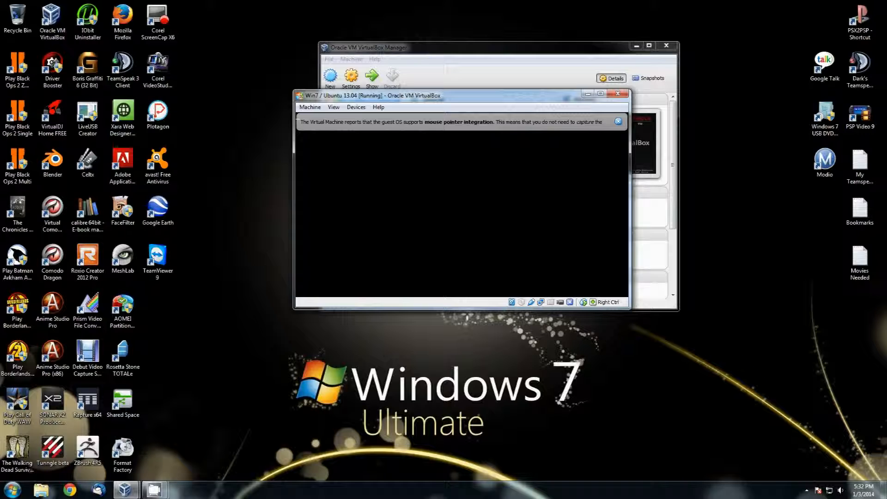
key("Down")
key("Down")
key("Down")
key("Down")
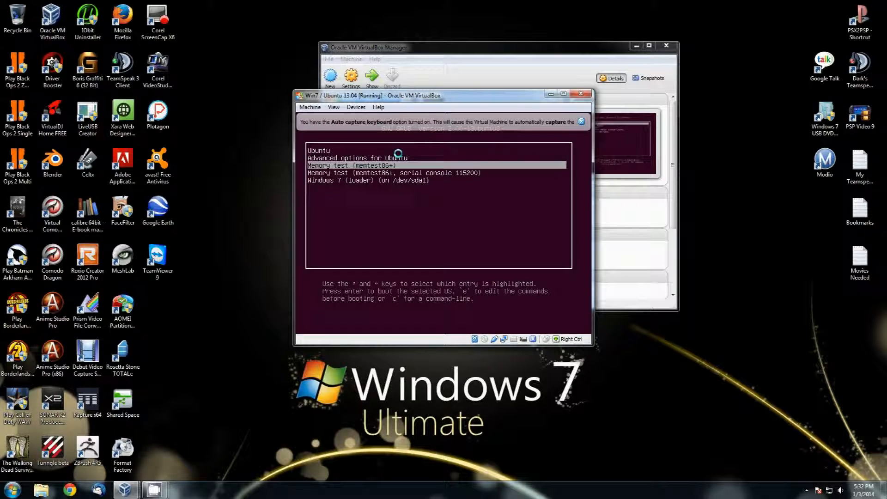
key("Return")
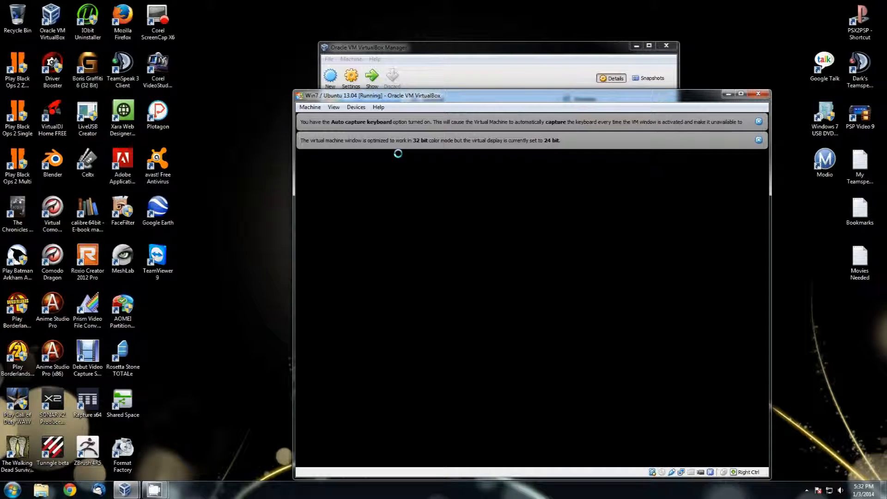
key("Return")
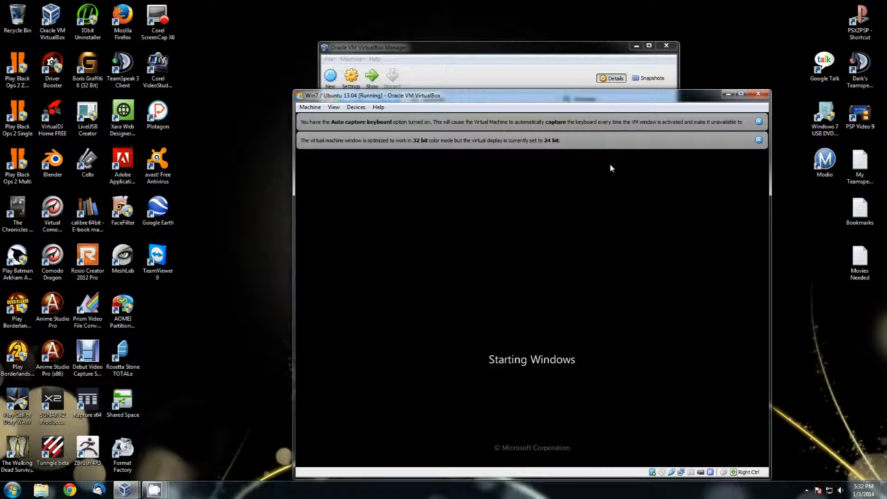
Step: Dismiss the keyboard-capture, colour-depth and mouse-integration notice bars
left_click(759, 121)
left_click(759, 122)
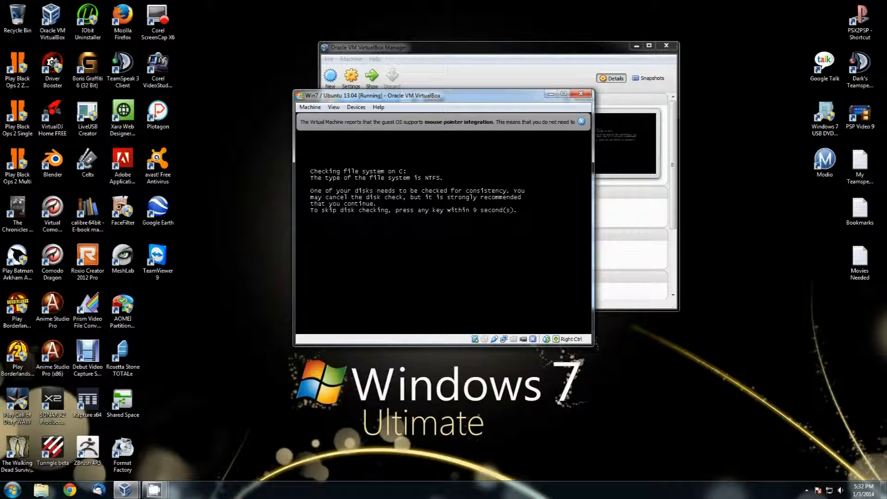
left_click(582, 122)
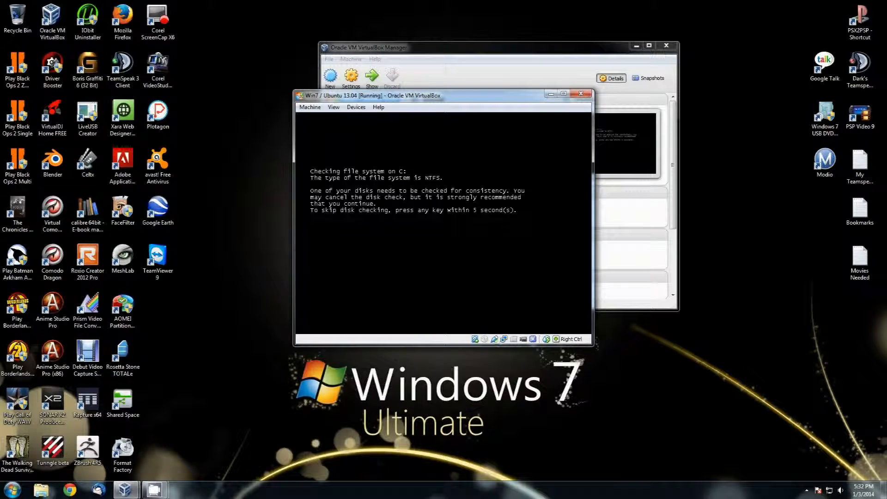